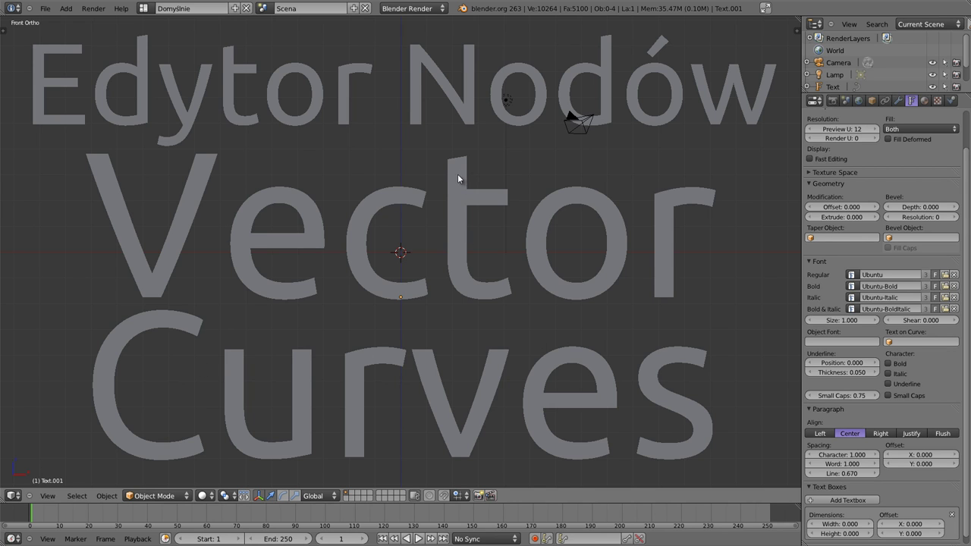
Step: Delete the 'Vector Curves' and 'Edytor Nodów' title text objects, one after the other
{"action": "right_click", "coordinate": [454, 203]}
{"action": "key", "text": "x"}
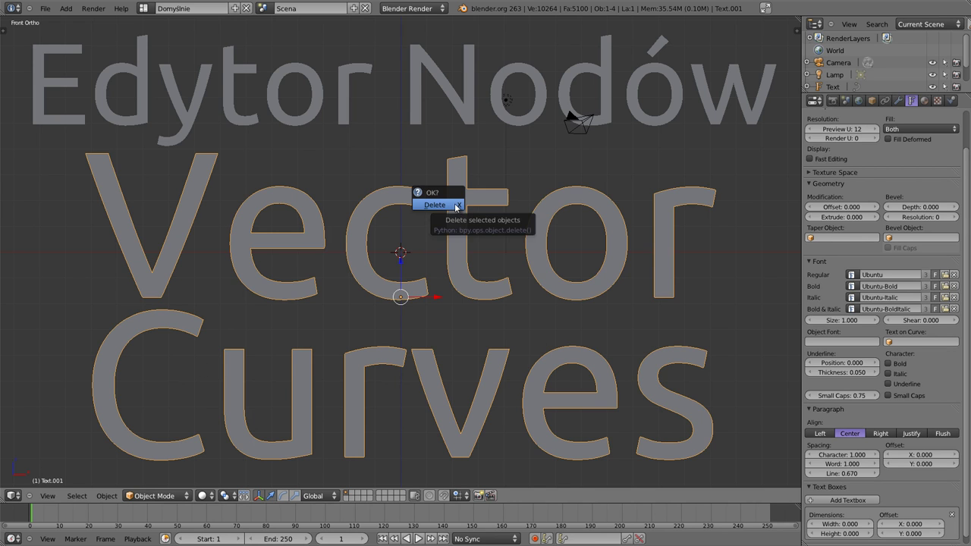
{"action": "left_click", "coordinate": [456, 206]}
{"action": "right_click", "coordinate": [447, 98]}
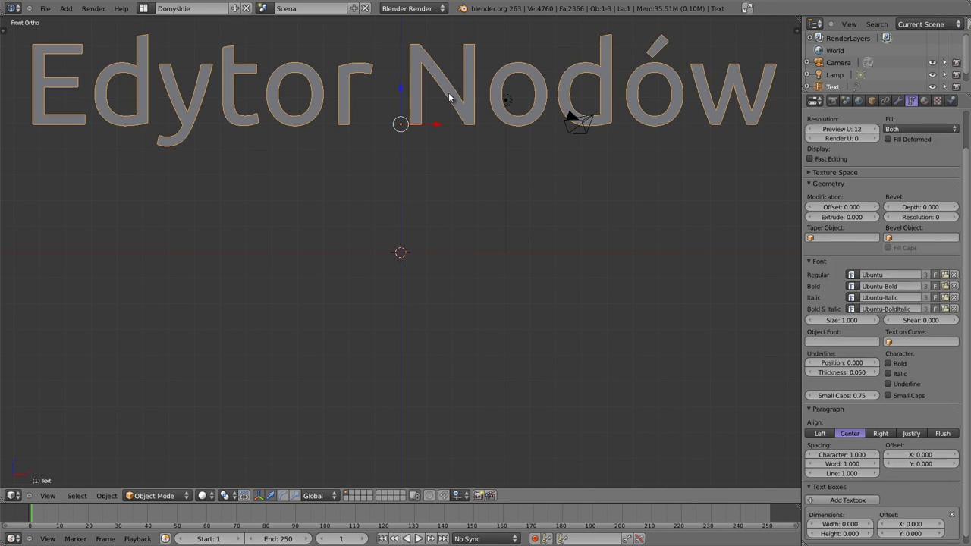
{"action": "key", "text": "x"}
{"action": "left_click", "coordinate": [446, 100]}
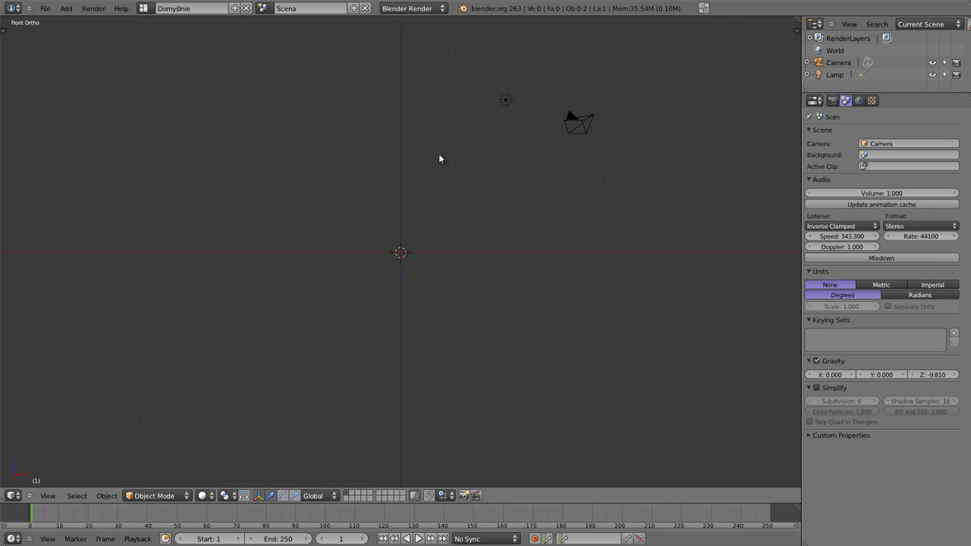
Step: Turn the 3D view into a Compositing node editor with Use Nodes, removing the default nodes
{"action": "key", "text": "shift+F3"}
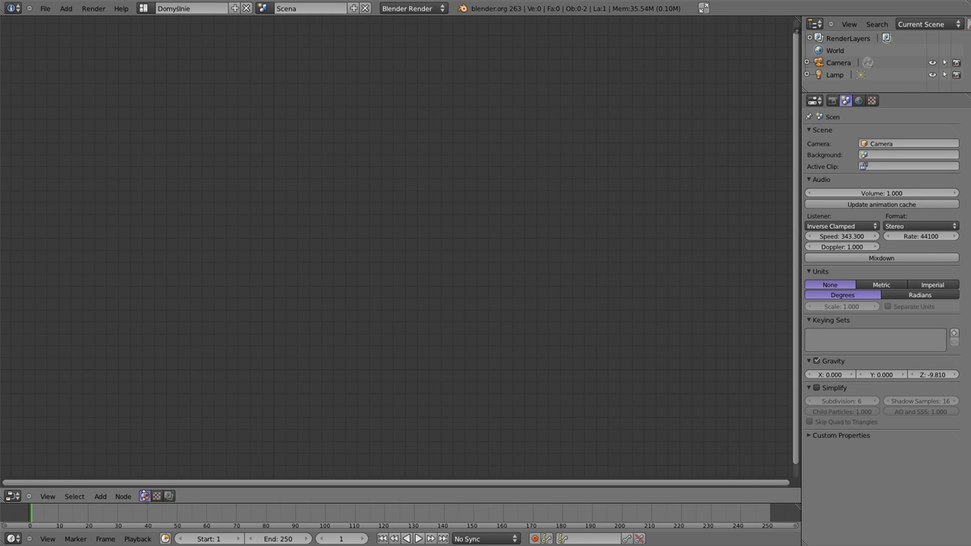
{"action": "left_click", "coordinate": [169, 497]}
{"action": "left_click", "coordinate": [195, 497]}
{"action": "key", "text": "a"}
{"action": "key", "text": "x"}
Step: Add a Vector Curves node, widen it and move it to the upper left
{"action": "key", "text": "shift+a"}
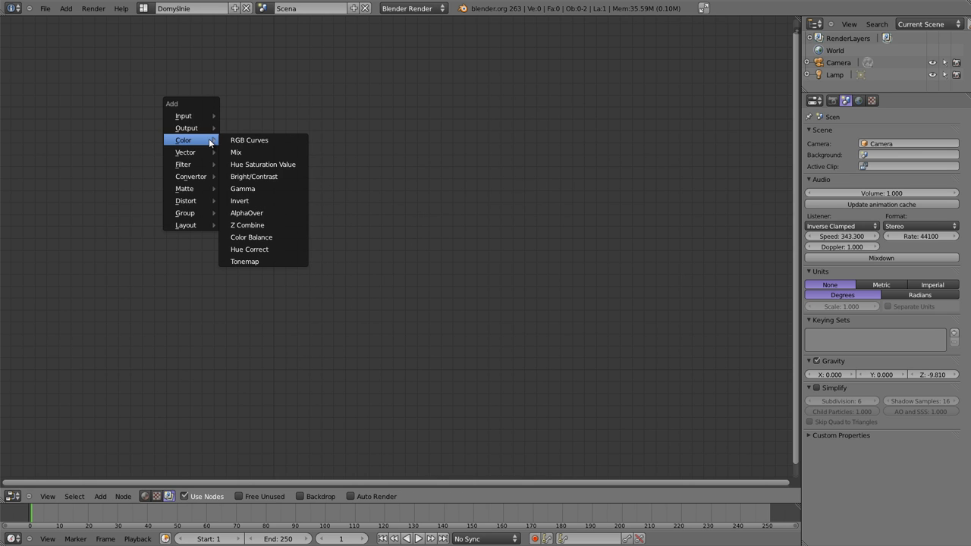
{"action": "mouse_move", "coordinate": [186, 153]}
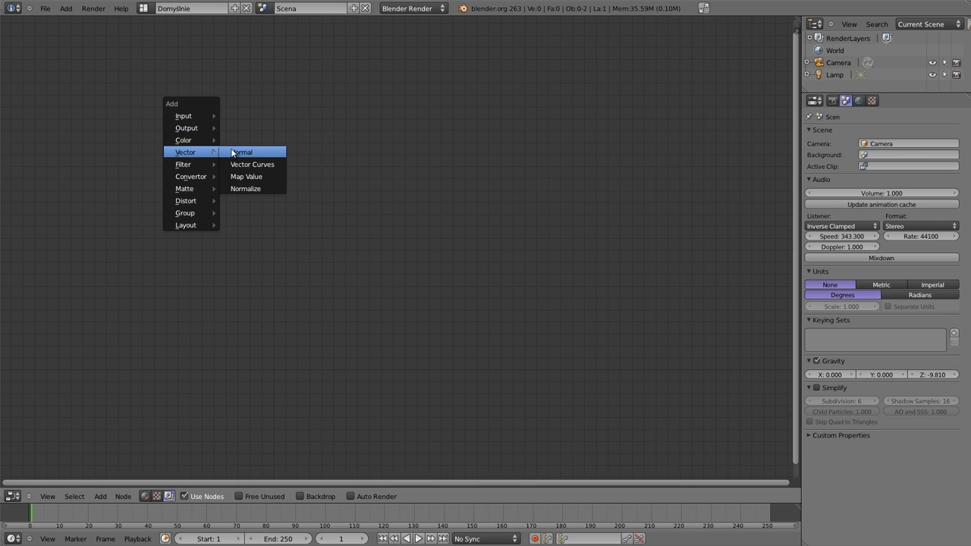
{"action": "left_click", "coordinate": [247, 167]}
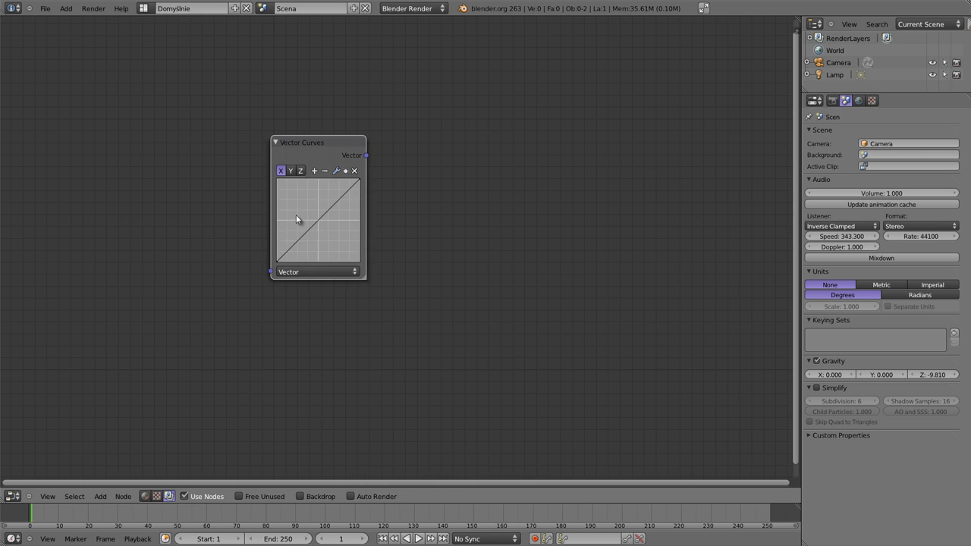
{"action": "left_click_drag", "start_coordinate": [366, 281], "coordinate": [412, 297]}
{"action": "mouse_move", "coordinate": [363, 176]}
{"action": "left_mouse_down"}
{"action": "mouse_move", "coordinate": [247, 103]}
{"action": "mouse_move", "coordinate": [226, 155]}
{"action": "left_mouse_up"}
Step: Add an enlarged RGB Curves node to the right of Vector Curves, then reselect Vector Curves
{"action": "key", "text": "shift+a"}
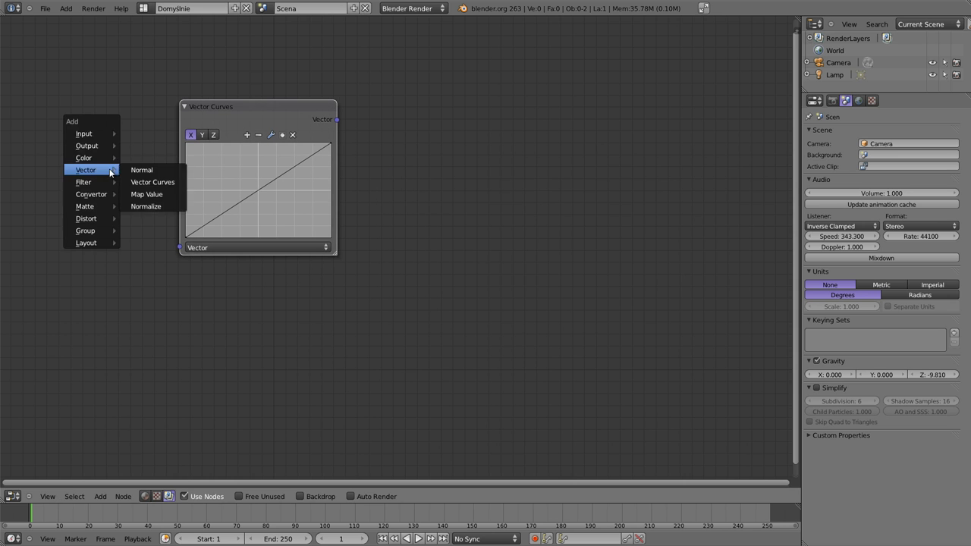
{"action": "mouse_move", "coordinate": [84, 158]}
{"action": "left_click", "coordinate": [163, 154]}
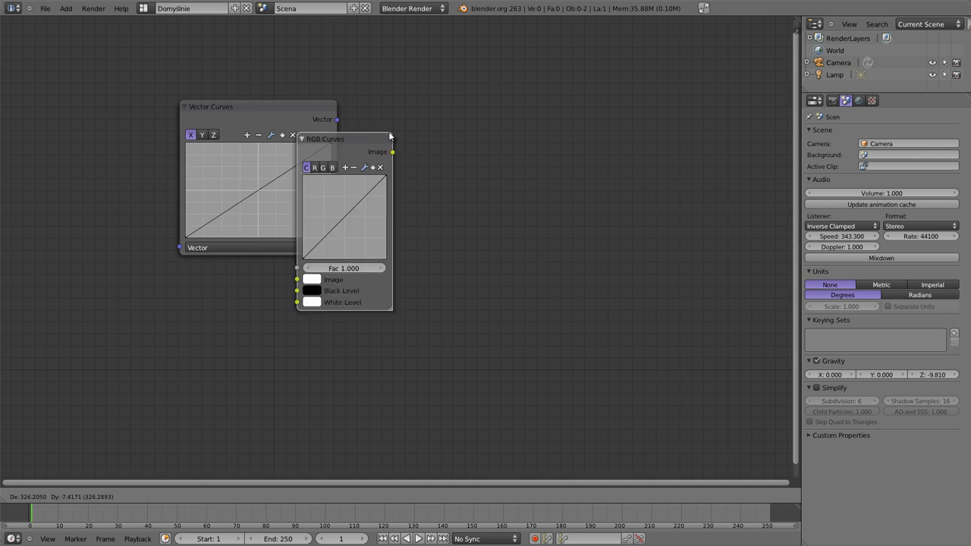
{"action": "left_click", "coordinate": [419, 101]}
{"action": "left_click_drag", "start_coordinate": [469, 279], "coordinate": [543, 288]}
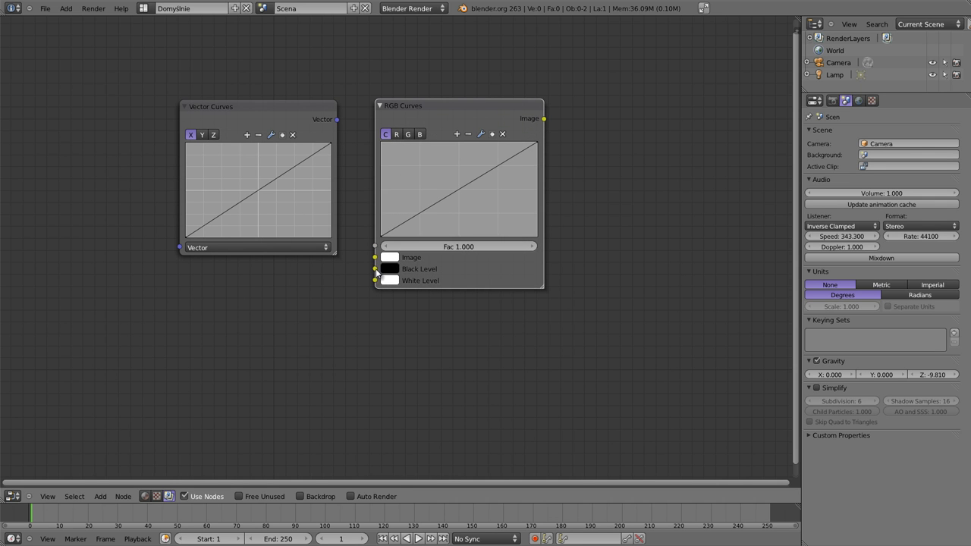
{"action": "scroll", "coordinate": [360, 193], "scroll_direction": "up", "scroll_amount": 3}
{"action": "left_click", "coordinate": [267, 79]}
{"action": "left_click", "coordinate": [267, 74]}
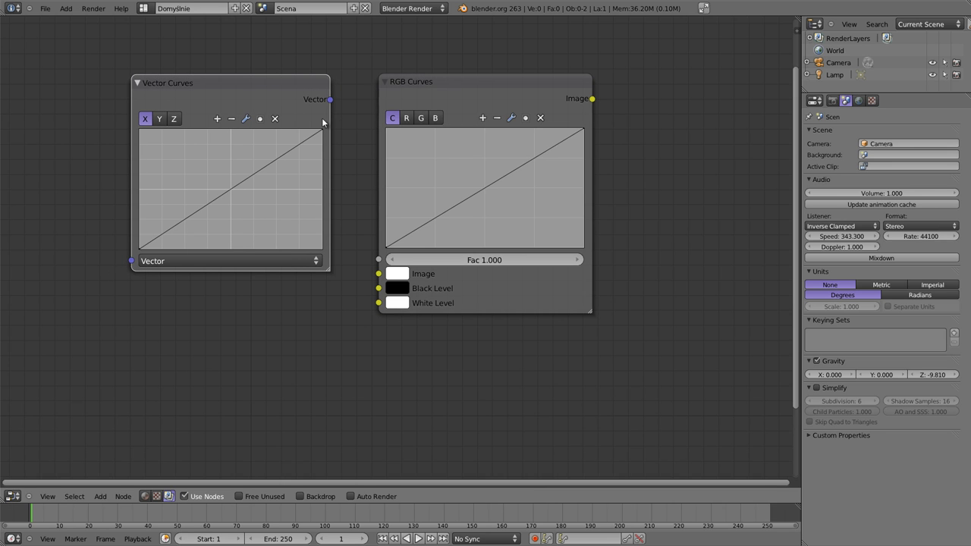
Step: Delete the RGB Curves node and add a Normal node to the left of Vector Curves
{"action": "left_click", "coordinate": [513, 84]}
{"action": "key", "text": "x"}
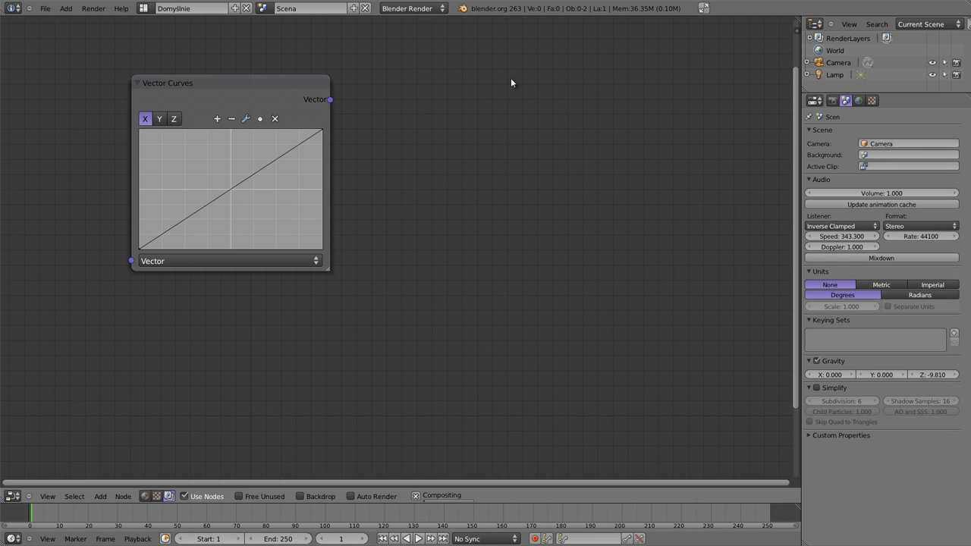
{"action": "mouse_move", "coordinate": [247, 85]}
{"action": "left_mouse_down"}
{"action": "mouse_move", "coordinate": [532, 108]}
{"action": "mouse_move", "coordinate": [517, 111]}
{"action": "left_mouse_up"}
{"action": "key", "text": "shift+a"}
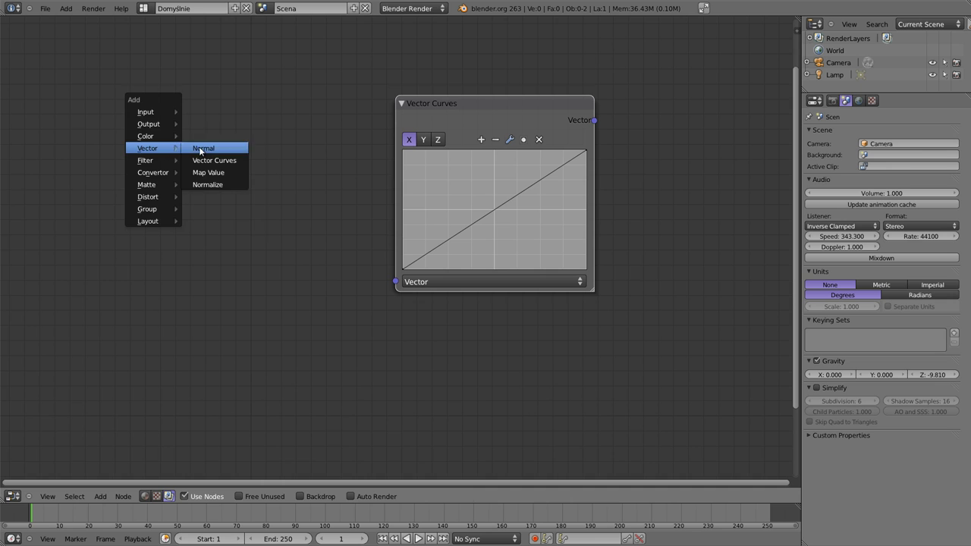
{"action": "mouse_move", "coordinate": [148, 148]}
{"action": "left_click", "coordinate": [201, 148]}
{"action": "left_click", "coordinate": [174, 173]}
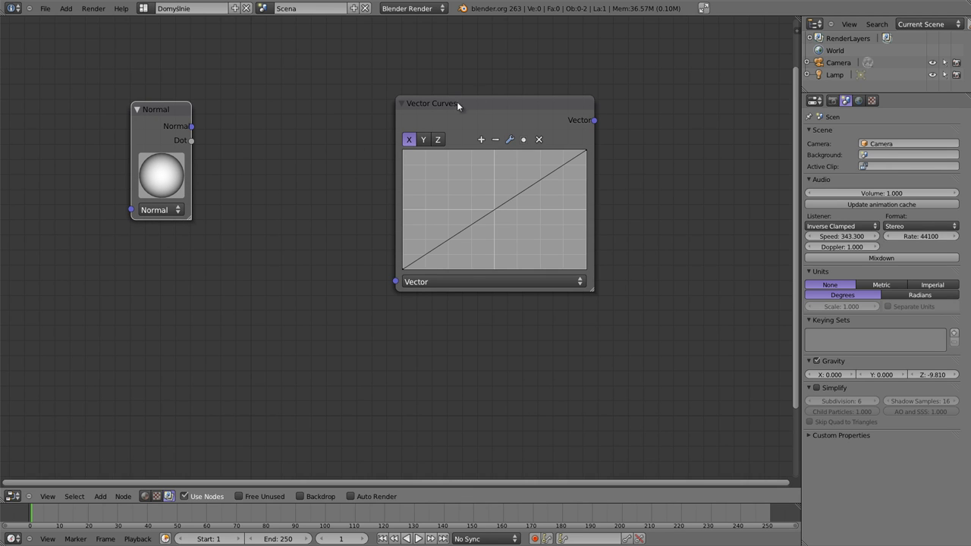
{"action": "left_click_drag", "start_coordinate": [457, 106], "coordinate": [314, 109]}
Step: Add a Viewer node fed by the Normal output on the right and show the backdrop
{"action": "left_click", "coordinate": [171, 111], "text": "ctrl+shift"}
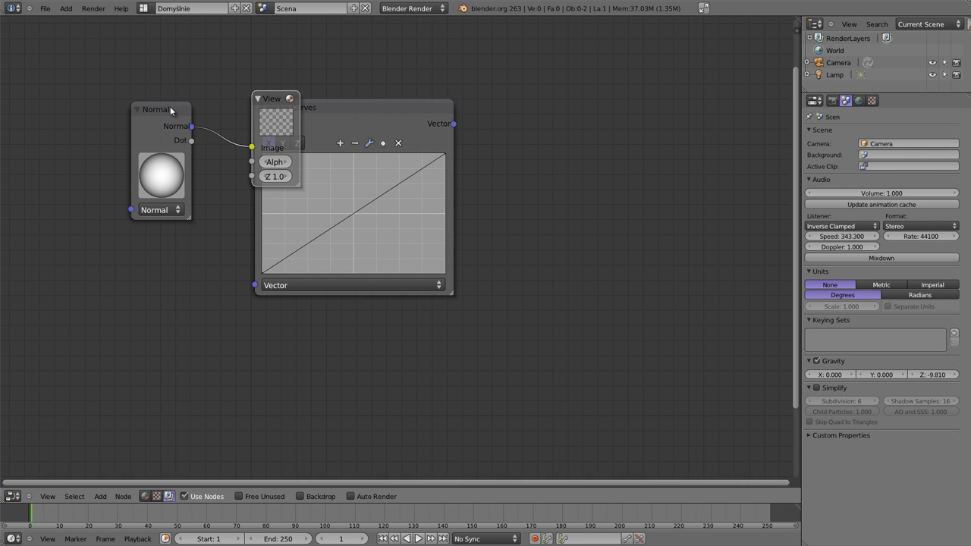
{"action": "left_click_drag", "start_coordinate": [342, 95], "coordinate": [647, 66]}
{"action": "left_click", "coordinate": [299, 496]}
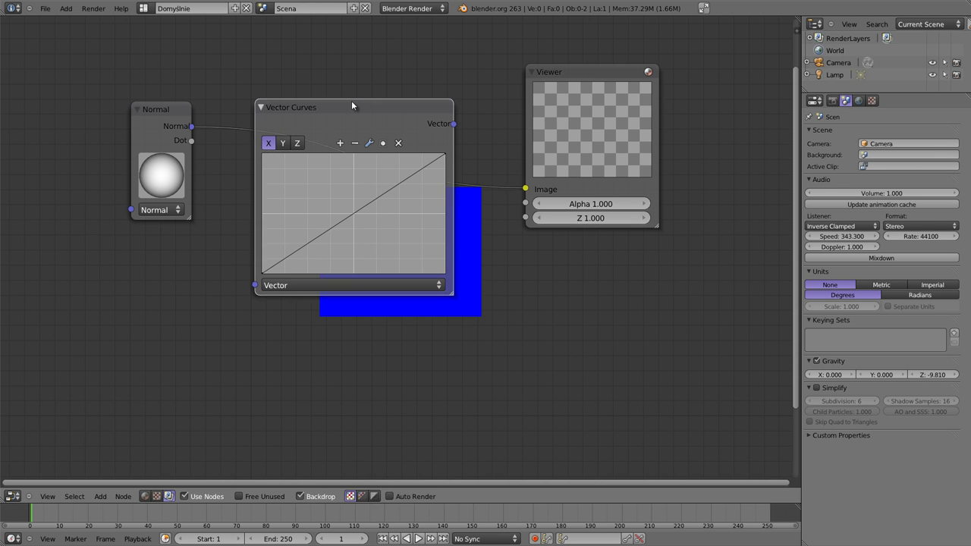
Step: Insert Vector Curves between Normal and Viewer and line the three nodes up above the backdrop
{"action": "left_click_drag", "start_coordinate": [351, 100], "coordinate": [349, 27]}
{"action": "left_click_drag", "start_coordinate": [167, 106], "coordinate": [140, 47]}
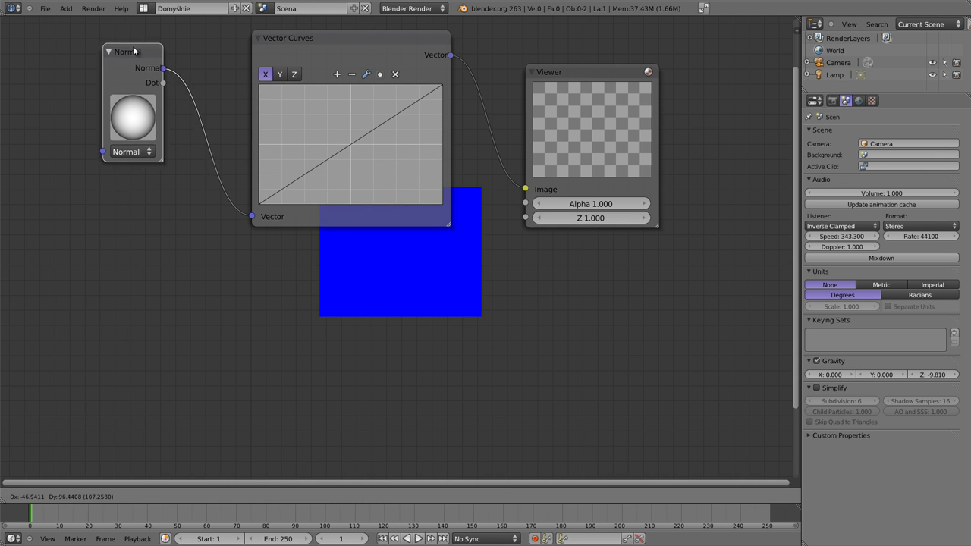
{"action": "middle_click_drag", "start_coordinate": [380, 277], "coordinate": [570, 392], "text": "alt"}
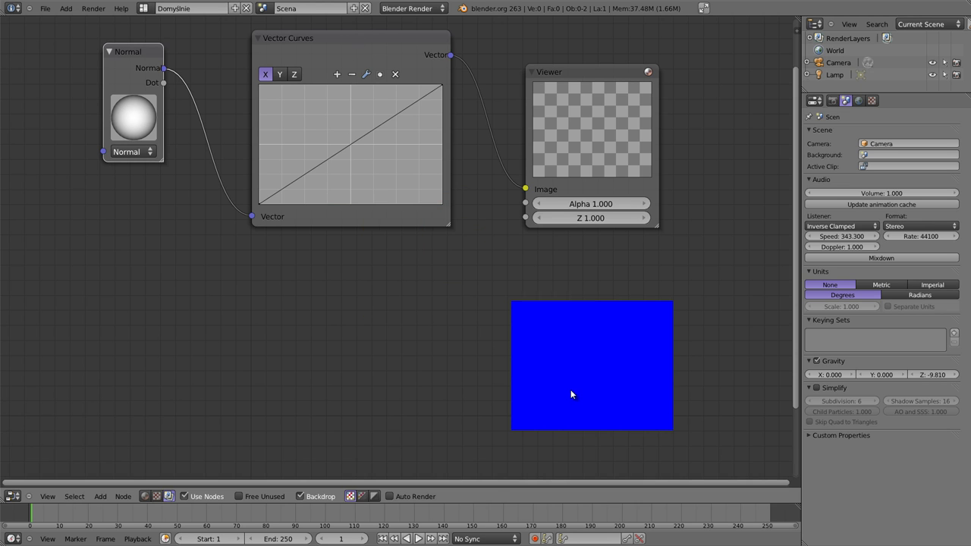
{"action": "left_click_drag", "start_coordinate": [315, 43], "coordinate": [281, 50]}
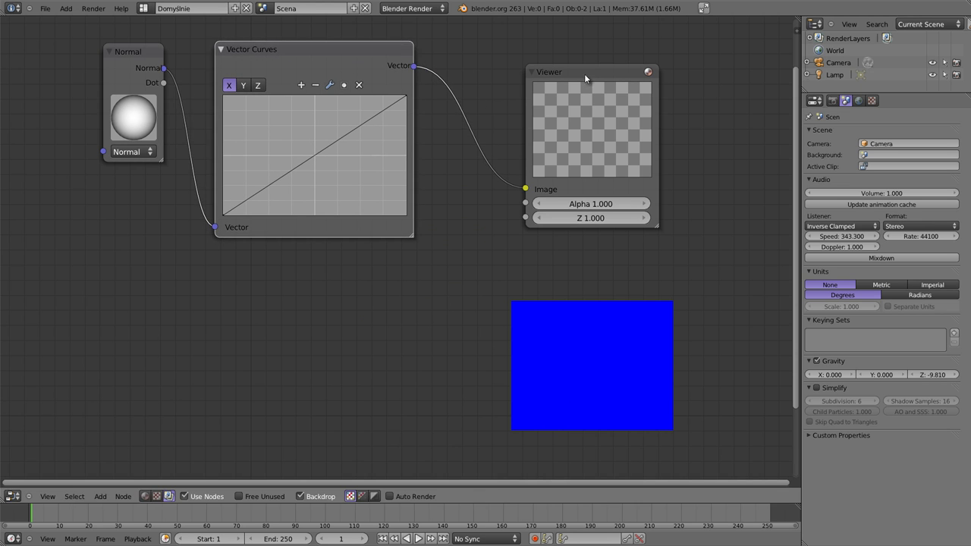
{"action": "left_click_drag", "start_coordinate": [584, 74], "coordinate": [518, 41]}
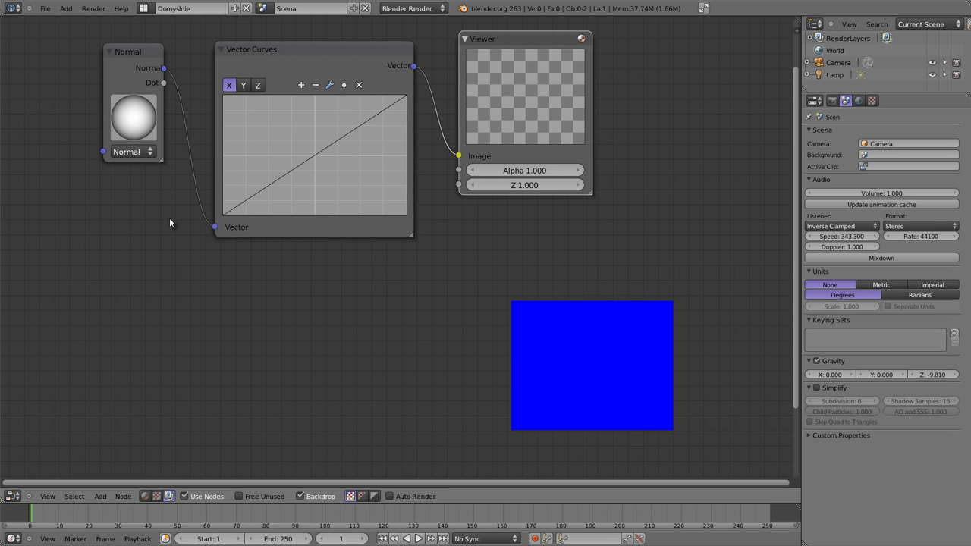
Step: Pull the Z curve's top-right point well down, then rotate the Normal sphere until the backdrop turns green
{"action": "left_click", "coordinate": [258, 87]}
{"action": "left_click_drag", "start_coordinate": [316, 45], "coordinate": [313, 37]}
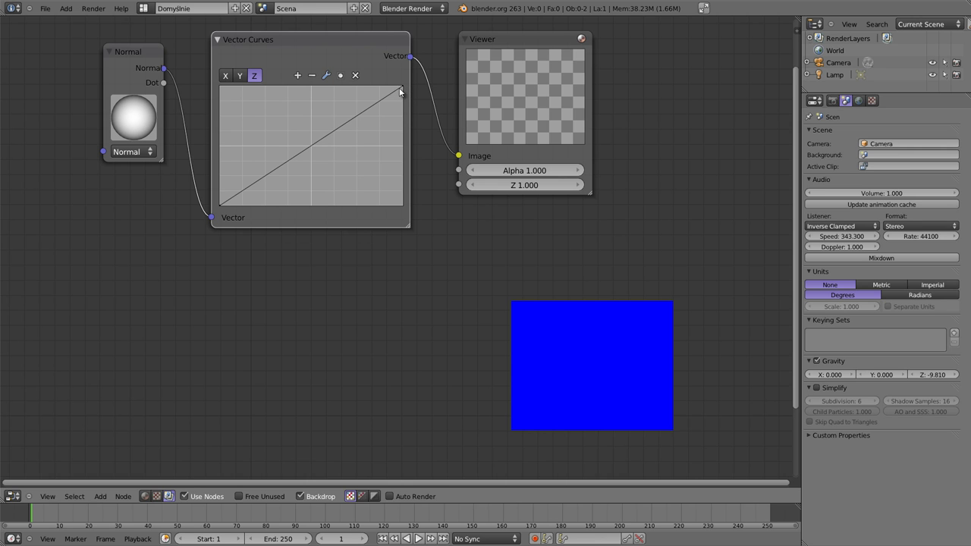
{"action": "left_click_drag", "start_coordinate": [398, 93], "coordinate": [402, 87]}
{"action": "left_click", "coordinate": [341, 76]}
{"action": "left_click_drag", "start_coordinate": [401, 92], "coordinate": [407, 108]}
{"action": "left_click_drag", "start_coordinate": [403, 104], "coordinate": [401, 154]}
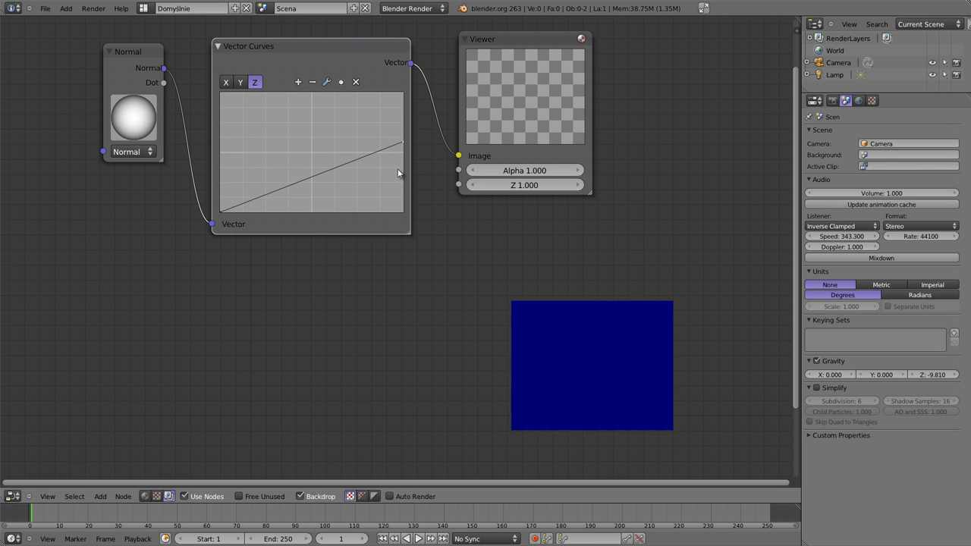
{"action": "mouse_move", "coordinate": [137, 135]}
{"action": "left_mouse_down"}
{"action": "mouse_move", "coordinate": [125, 133]}
{"action": "mouse_move", "coordinate": [122, 110]}
{"action": "left_mouse_up"}
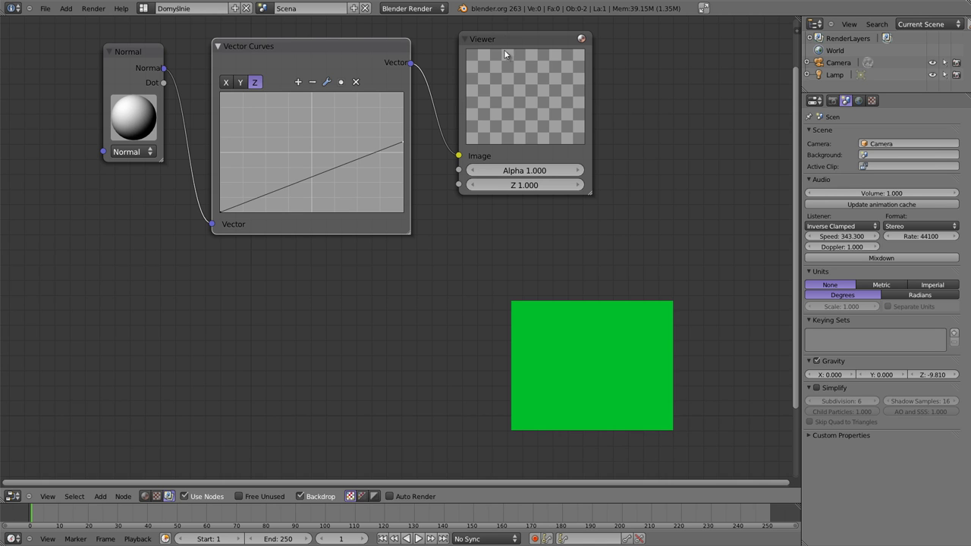
Step: On the Y channel, lower the end point and add points forming a tall early peak, dip and gentle slope
{"action": "left_click_drag", "start_coordinate": [517, 41], "coordinate": [527, 47]}
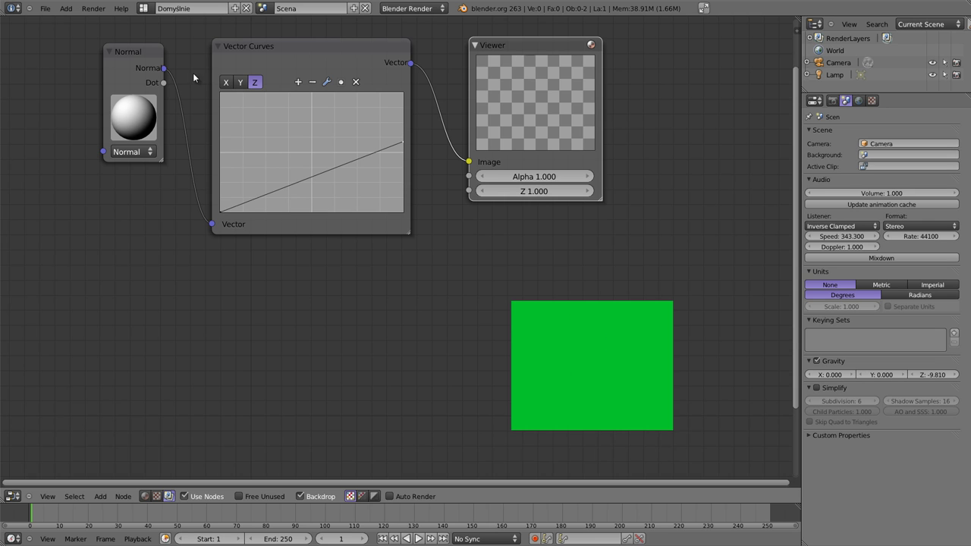
{"action": "left_click", "coordinate": [241, 83]}
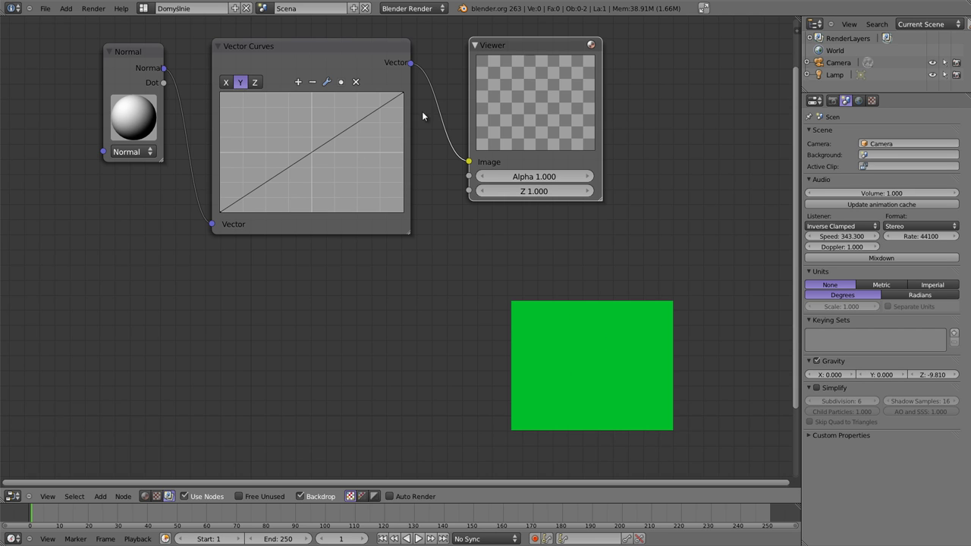
{"action": "mouse_move", "coordinate": [401, 97]}
{"action": "left_mouse_down"}
{"action": "mouse_move", "coordinate": [395, 161]}
{"action": "mouse_move", "coordinate": [401, 120]}
{"action": "mouse_move", "coordinate": [401, 144]}
{"action": "mouse_move", "coordinate": [367, 103]}
{"action": "mouse_move", "coordinate": [317, 103]}
{"action": "left_mouse_up"}
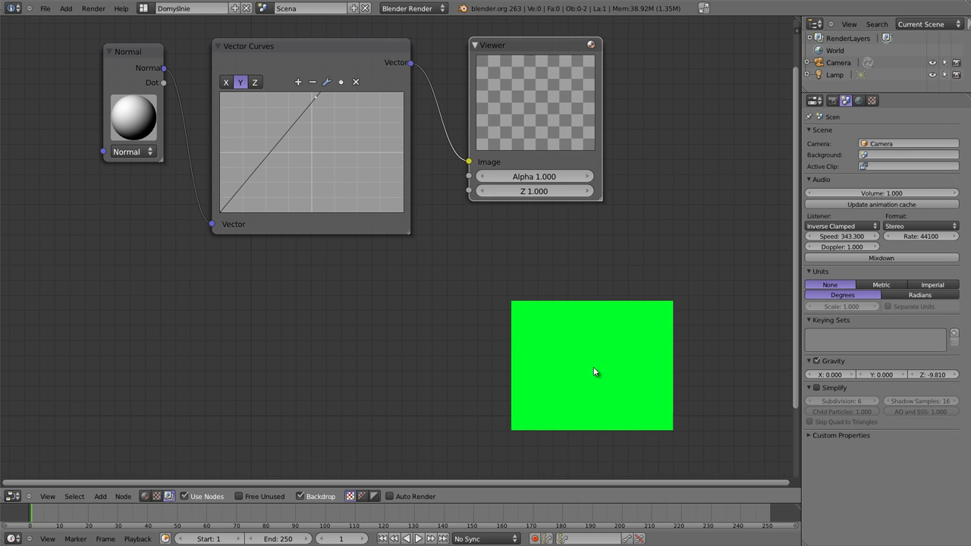
{"action": "mouse_move", "coordinate": [281, 138]}
{"action": "left_mouse_down"}
{"action": "mouse_move", "coordinate": [297, 147]}
{"action": "mouse_move", "coordinate": [287, 148]}
{"action": "mouse_move", "coordinate": [302, 104]}
{"action": "left_mouse_up"}
{"action": "mouse_move", "coordinate": [261, 176]}
{"action": "left_mouse_down"}
{"action": "mouse_move", "coordinate": [271, 185]}
{"action": "mouse_move", "coordinate": [239, 133]}
{"action": "left_mouse_up"}
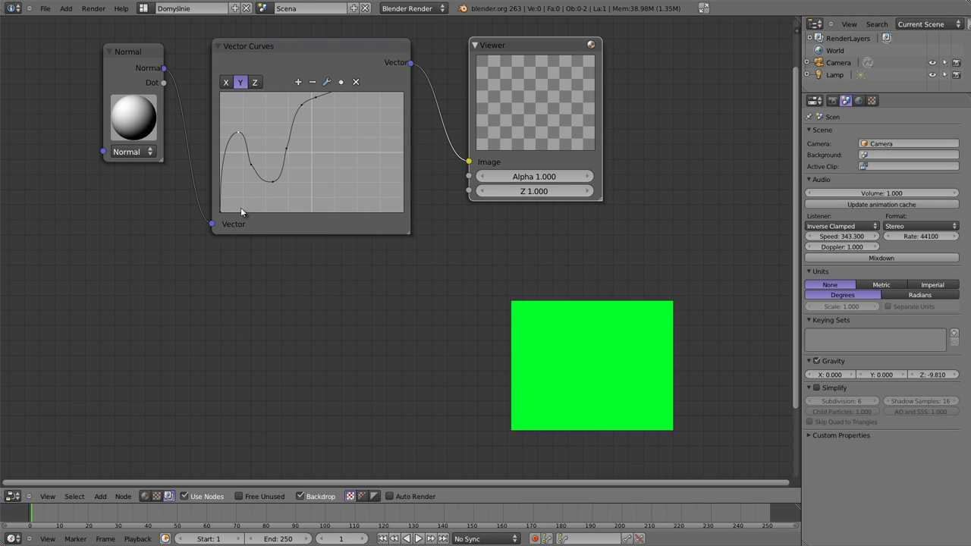
{"action": "left_click_drag", "start_coordinate": [236, 179], "coordinate": [233, 185]}
{"action": "left_click_drag", "start_coordinate": [316, 96], "coordinate": [349, 101]}
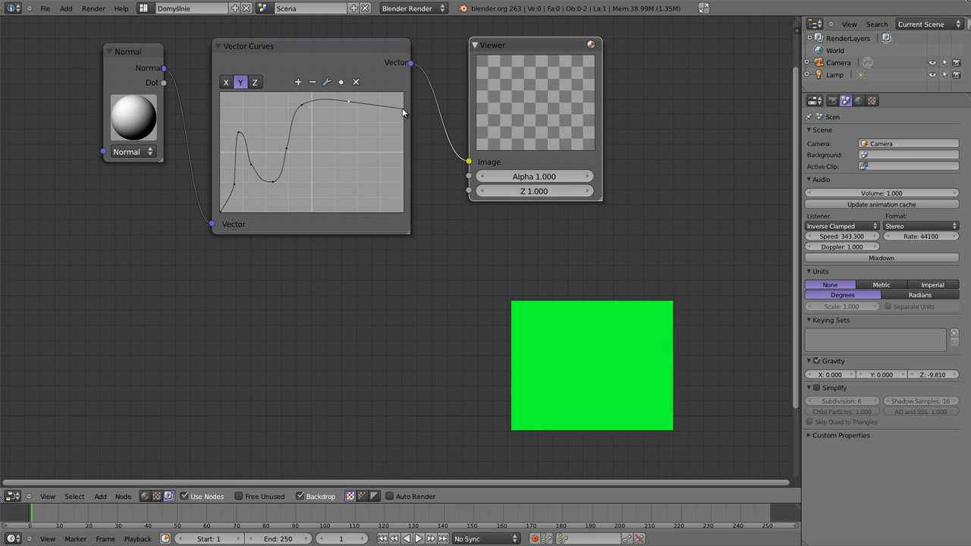
{"action": "mouse_move", "coordinate": [349, 101]}
{"action": "left_mouse_down"}
{"action": "mouse_move", "coordinate": [358, 120]}
{"action": "mouse_move", "coordinate": [346, 164]}
{"action": "left_mouse_up"}
{"action": "mouse_move", "coordinate": [304, 108]}
{"action": "left_mouse_down"}
{"action": "mouse_move", "coordinate": [320, 155]}
{"action": "mouse_move", "coordinate": [302, 196]}
{"action": "mouse_move", "coordinate": [293, 145]}
{"action": "left_mouse_up"}
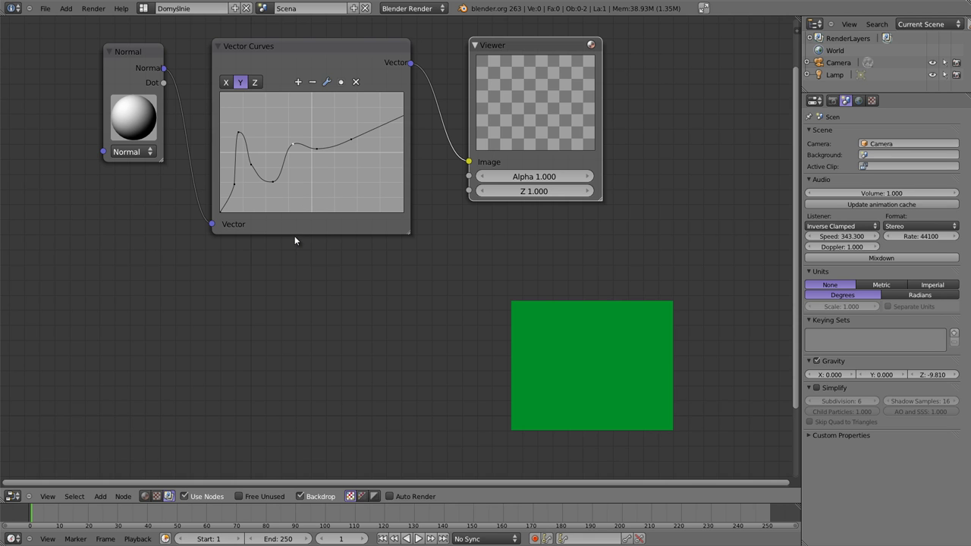
Step: Check the Vector Curves zoom, clipping and tools menus, then exit fullscreen with Back to Previous
{"action": "left_click_drag", "start_coordinate": [310, 43], "coordinate": [307, 41]}
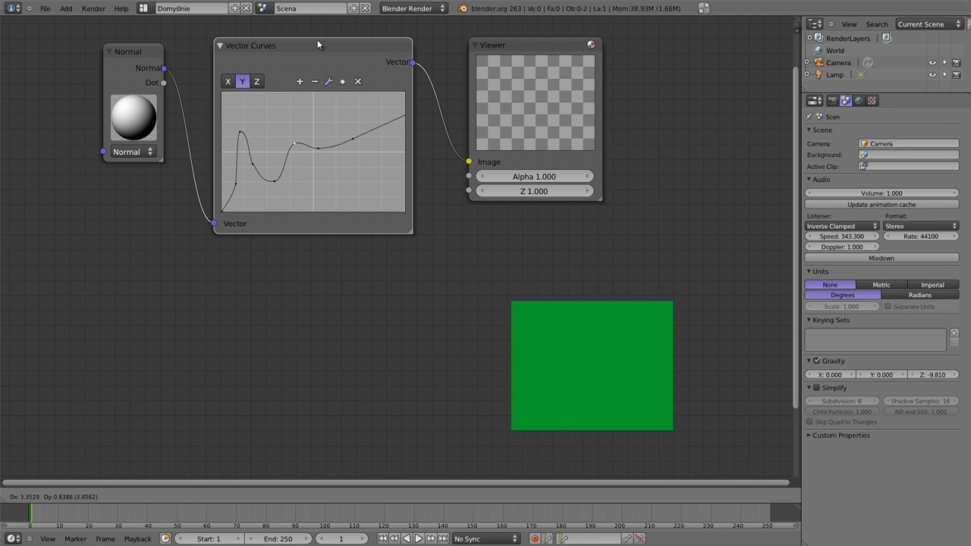
{"action": "left_click", "coordinate": [297, 82]}
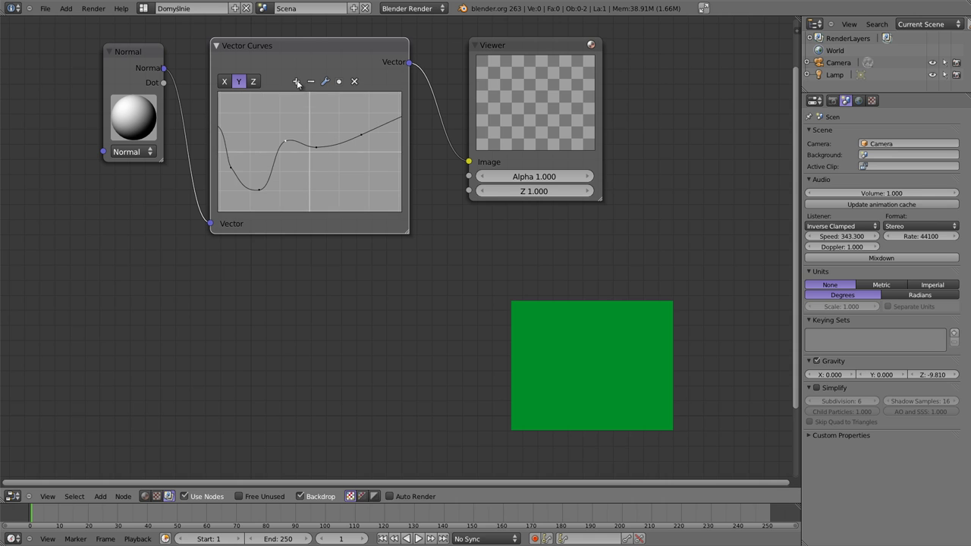
{"action": "left_click", "coordinate": [311, 82]}
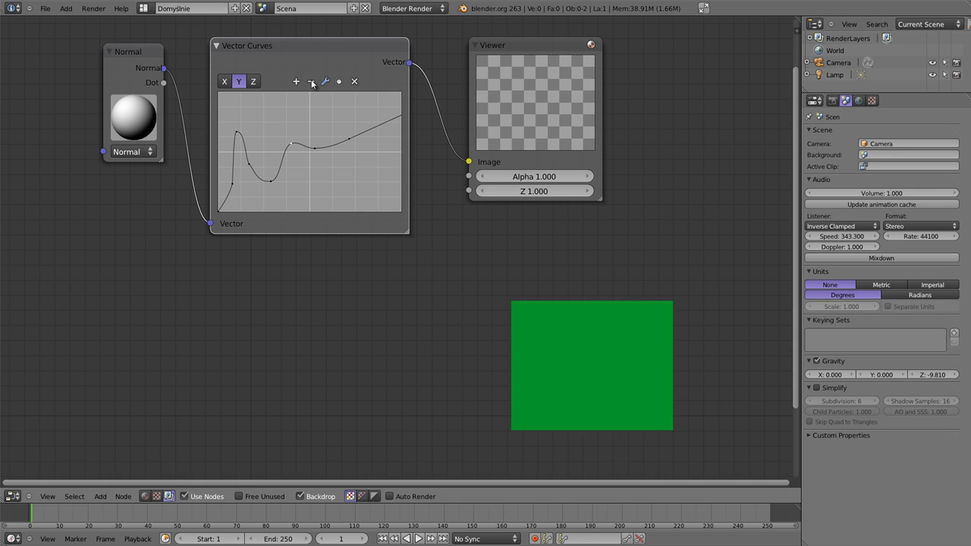
{"action": "key", "text": "shift+a"}
{"action": "left_click", "coordinate": [338, 84]}
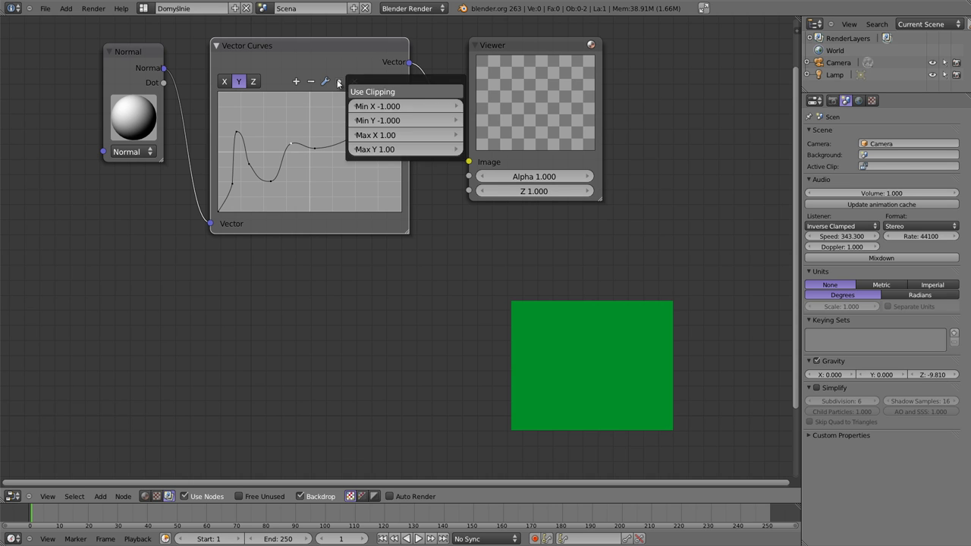
{"action": "left_click", "coordinate": [327, 81]}
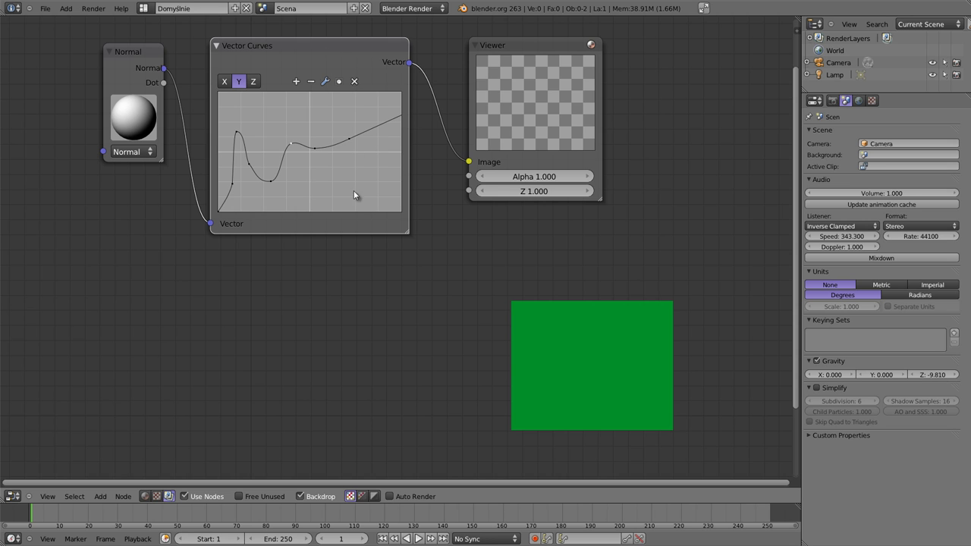
{"action": "left_click_drag", "start_coordinate": [307, 40], "coordinate": [313, 40]}
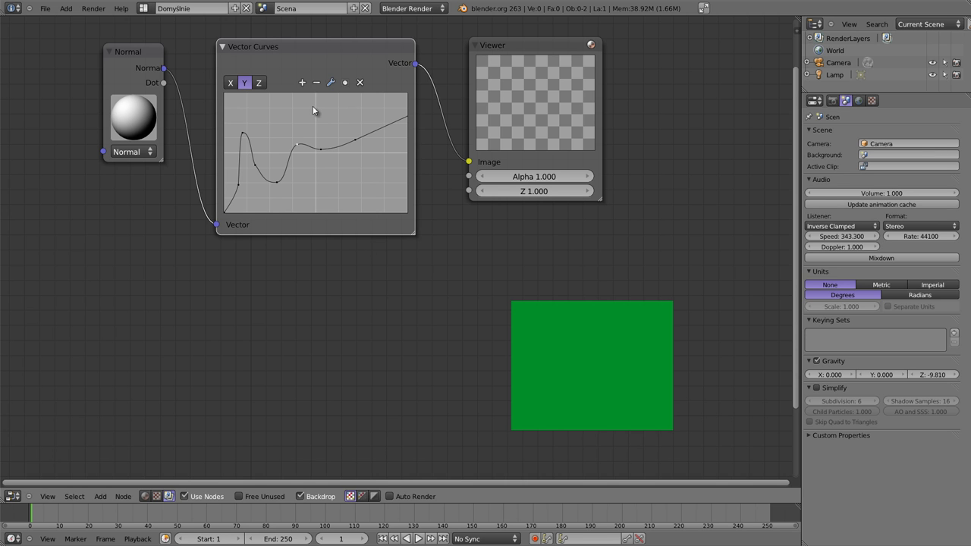
{"action": "left_click", "coordinate": [704, 8]}
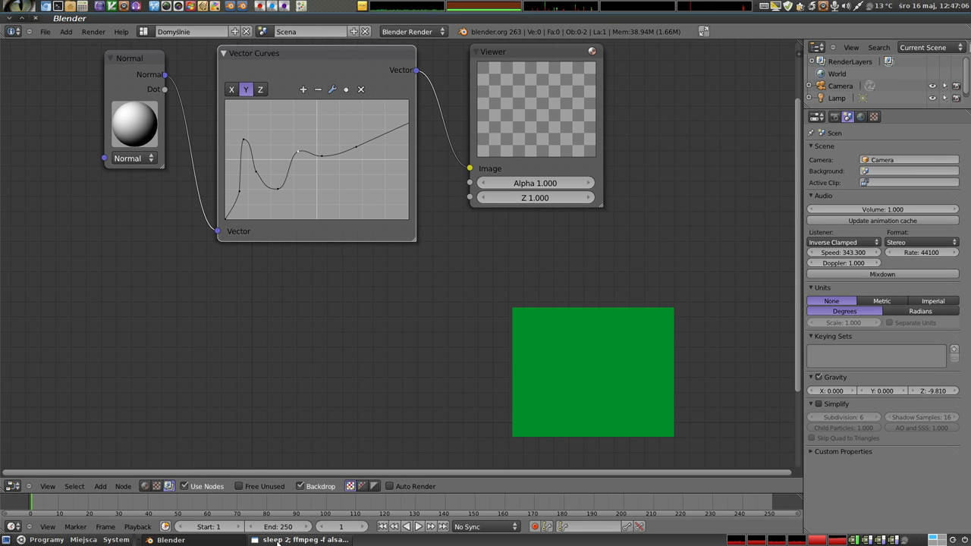